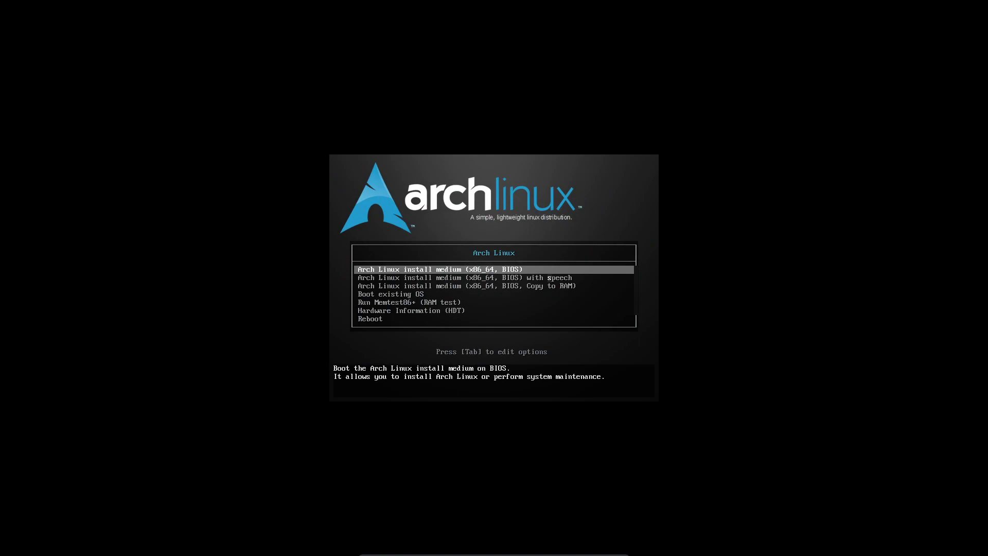
Keep the 'Arch Linux install medium (x86_64, BIOS)' boot entry highlighted.
key(Down)
key(Up)
Boot the default install medium and enter the archinstall command at the root prompt.
key(Return)
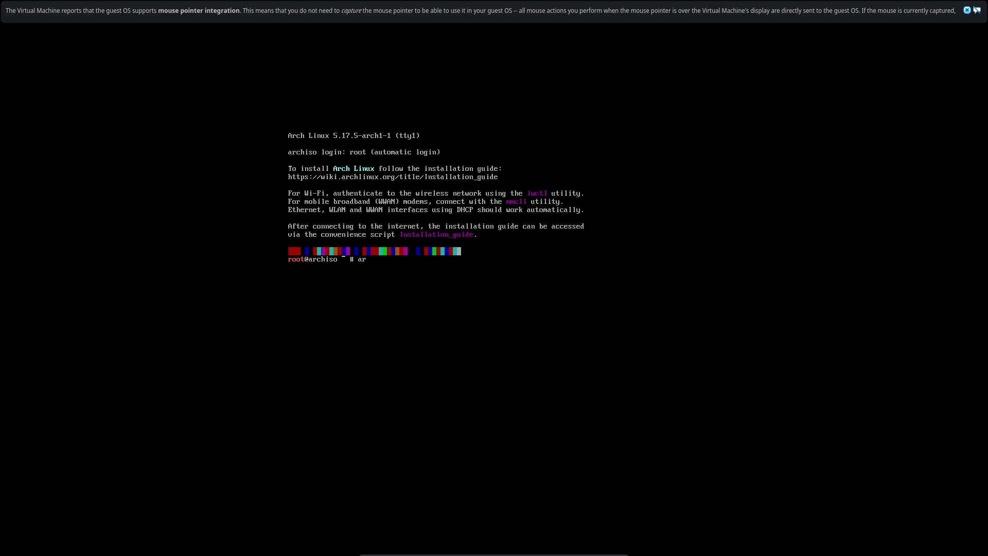
text(chinsta)
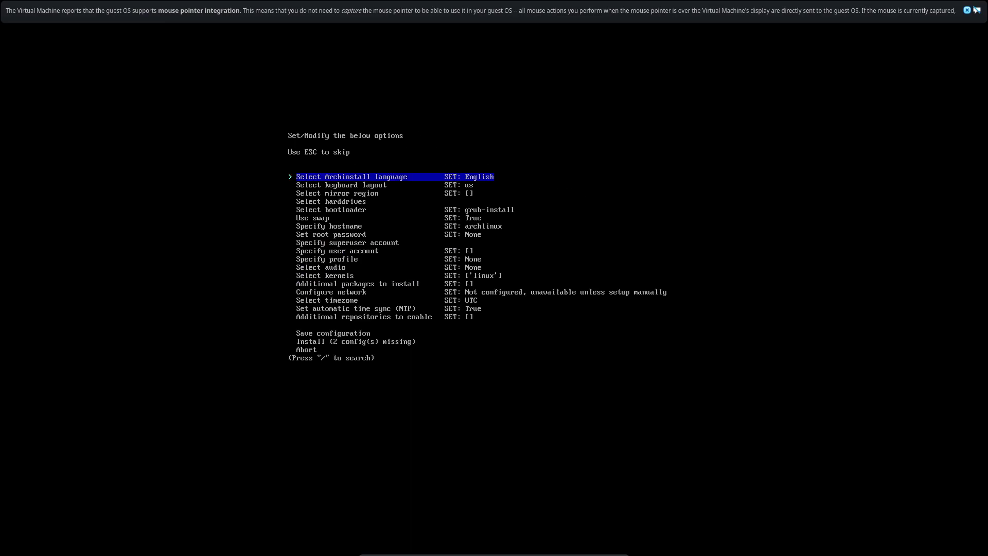
Set the mirror region to United States.
key(Down)
key(Down)
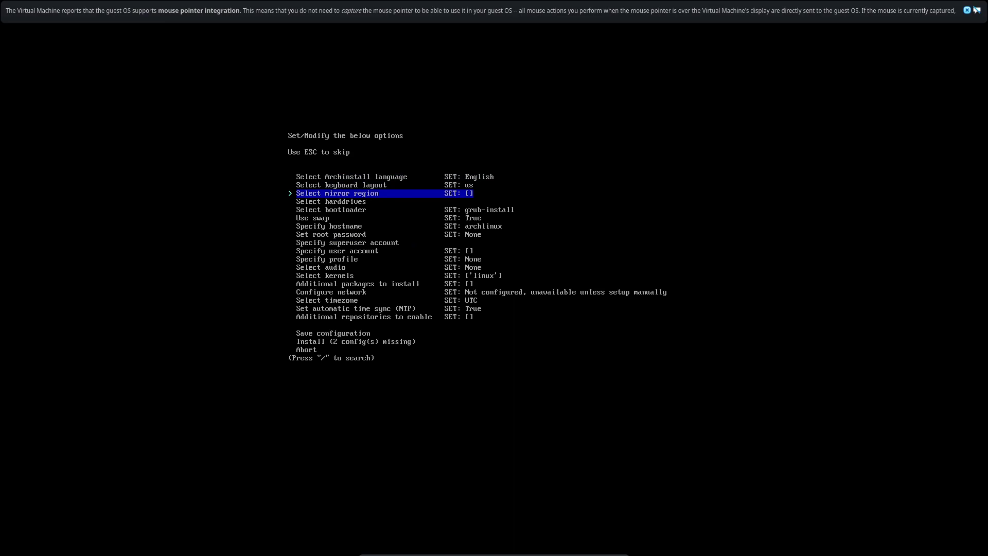
key(Return)
key(Up)
key(Up)
key(Up)
key(Up)
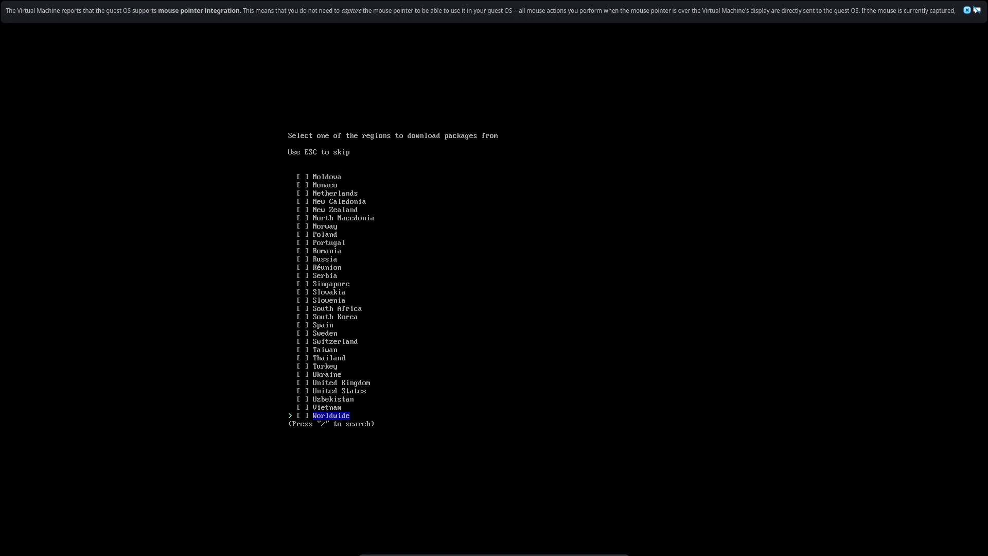
key(Return)
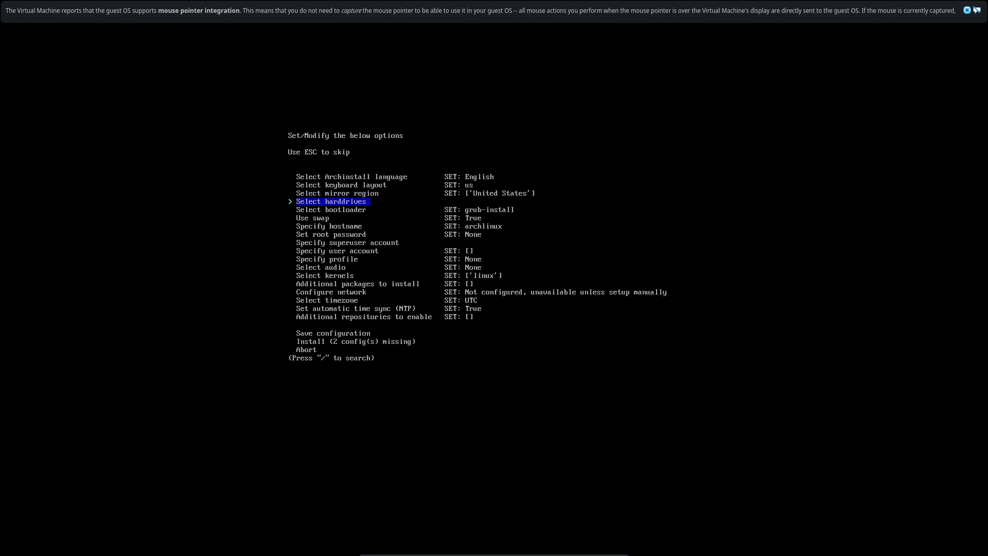
Select /dev/sda as the install drive and wipe all drives with ext4.
key(Return)
key(Down)
key(Up)
key(Return)
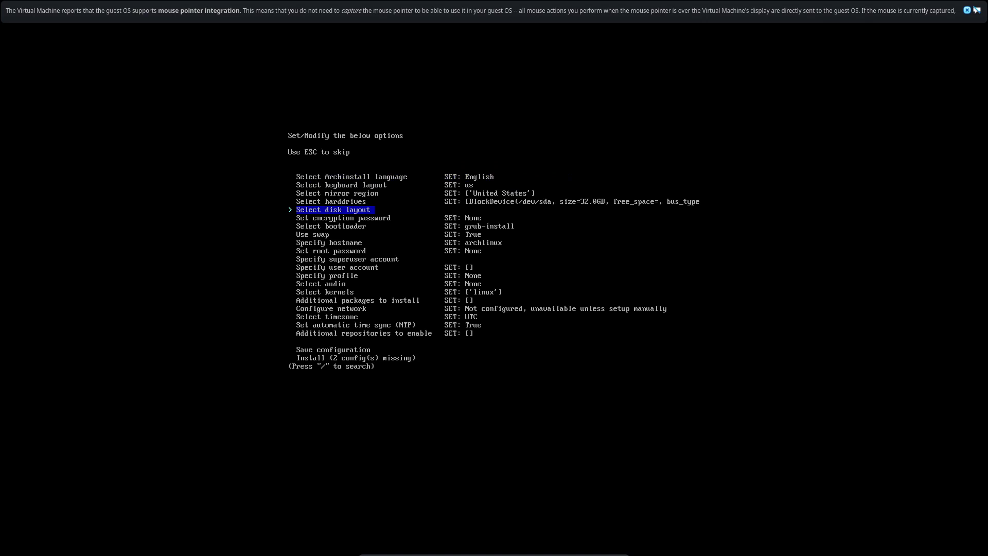
key(Return)
key(Down)
key(Return)
key(Down)
key(Return)
Answer no to swap on zram so swap is turned off.
key(Down)
key(Up)
key(Down)
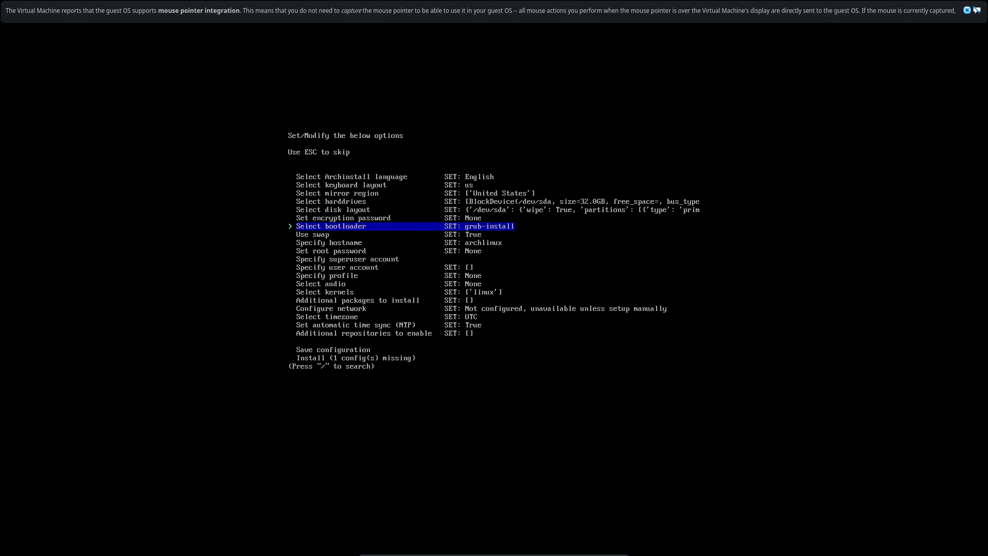
key(Down)
key(Return)
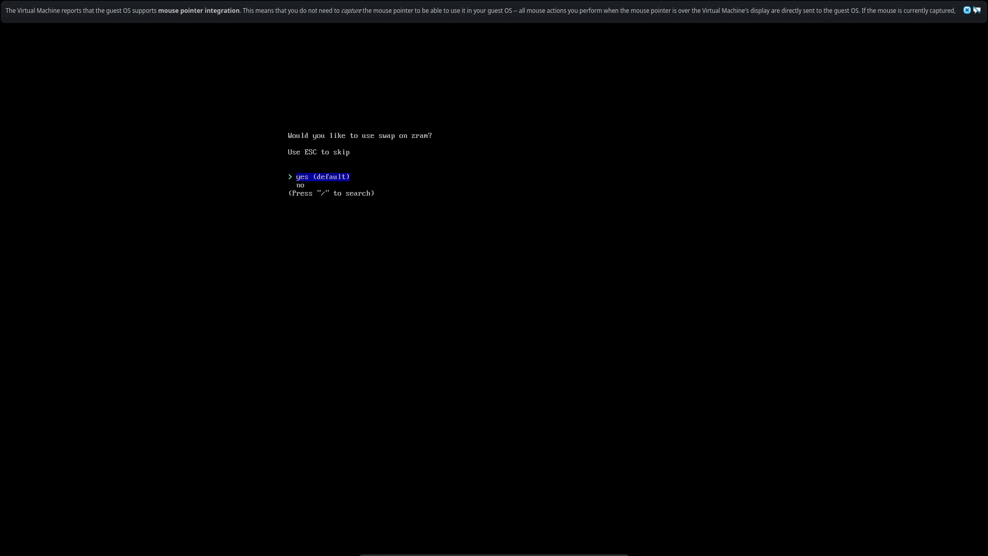
key(Down)
key(Return)
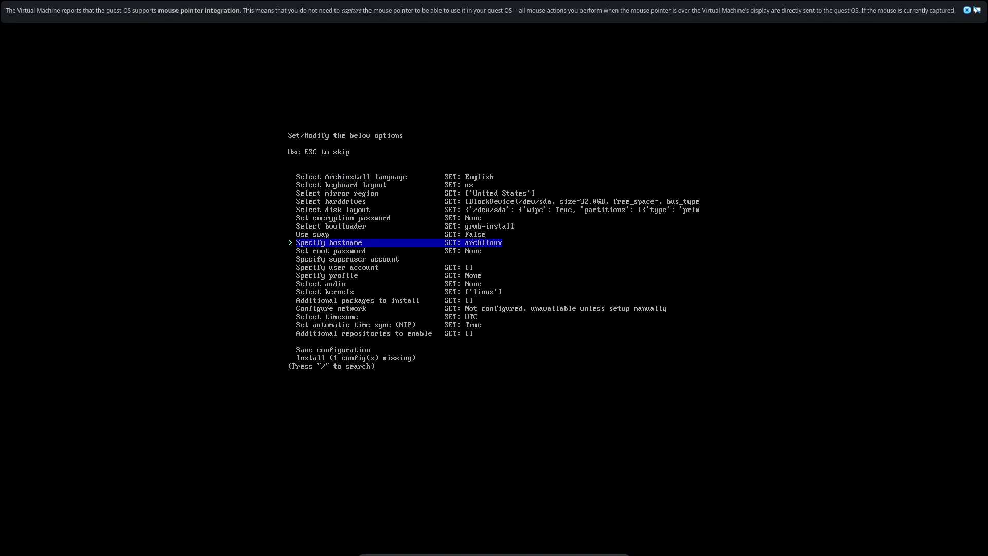
key(Up)
key(Down)
Set the root password.
key(Up)
key(Down)
key(Down)
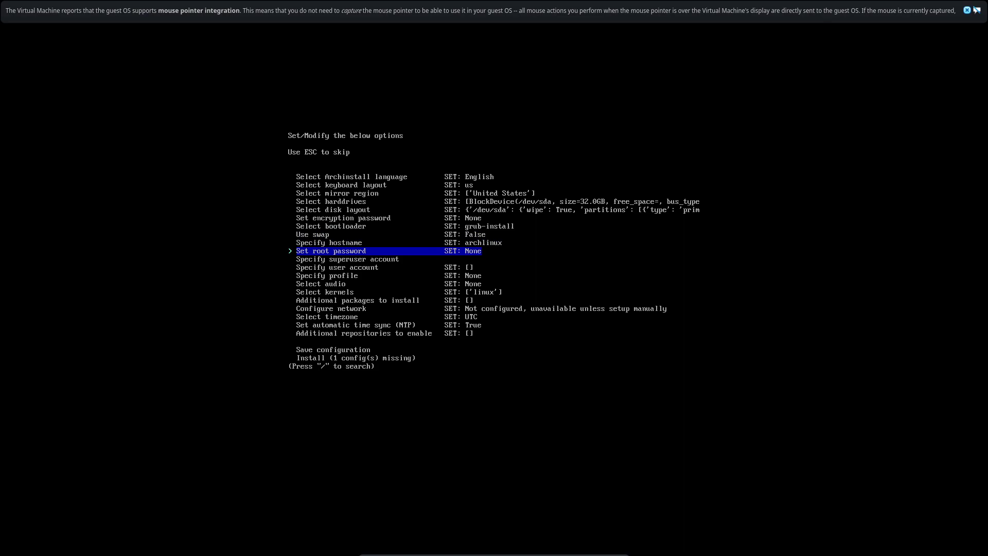
key(Return)
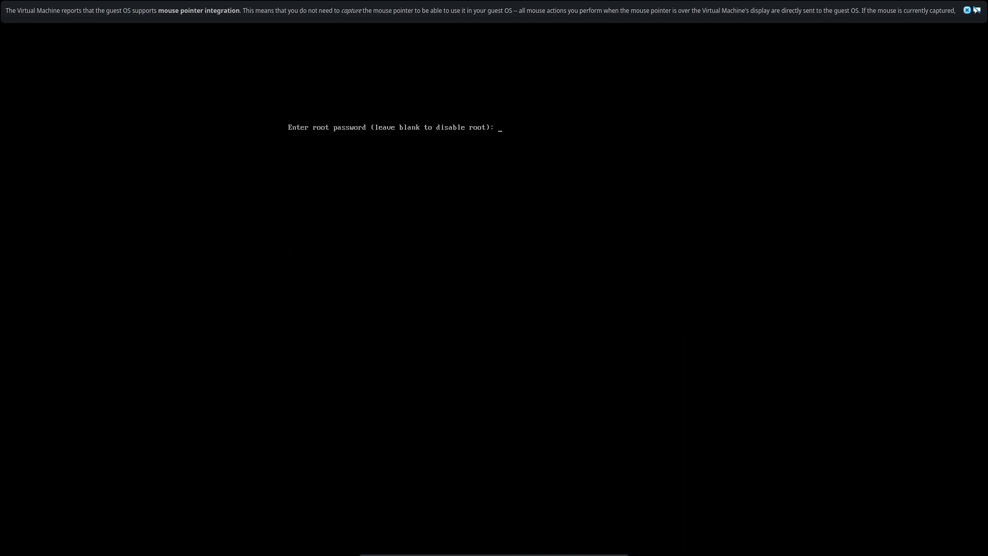
key(Return)
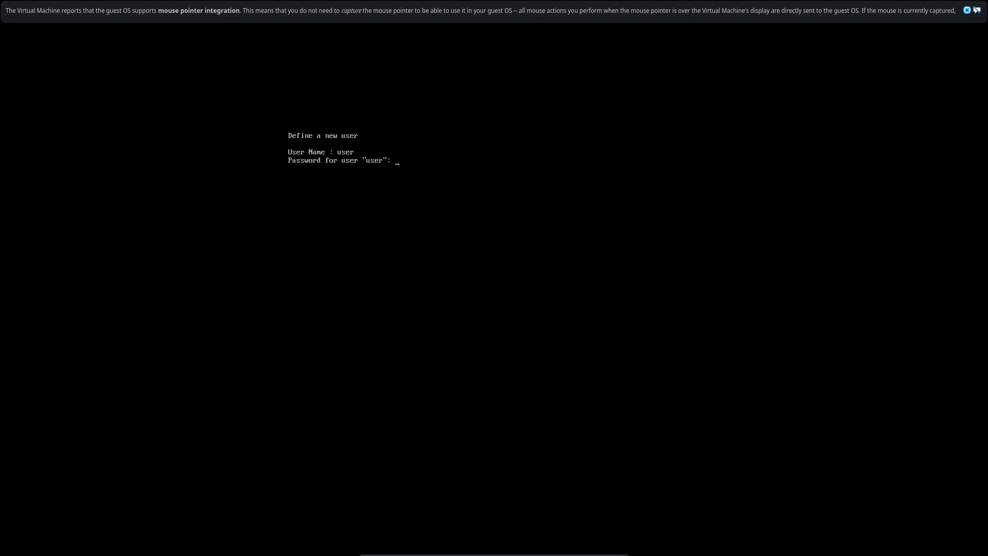
Add a password-protected user account, promote it to superuser, and confirm.
key(Return)
key(Return)
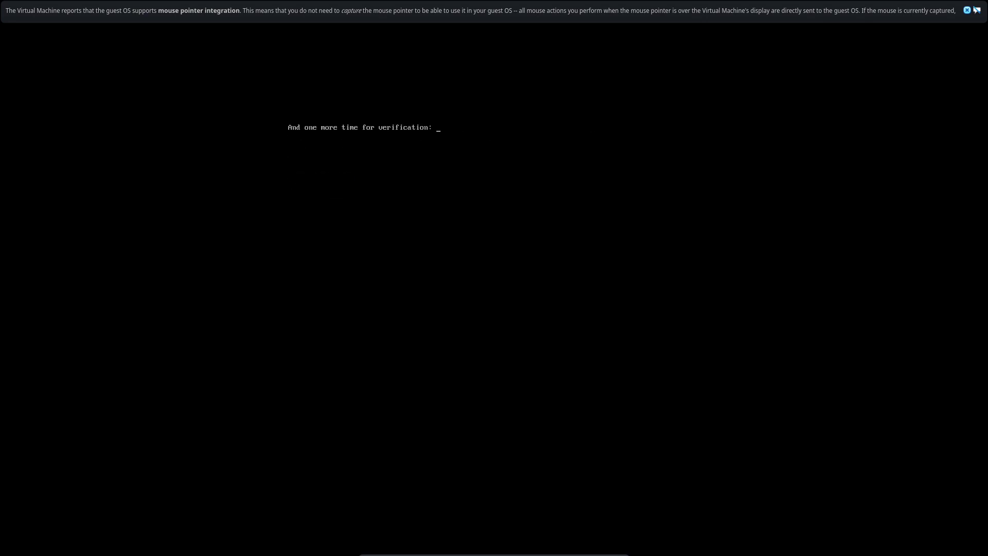
key(Return)
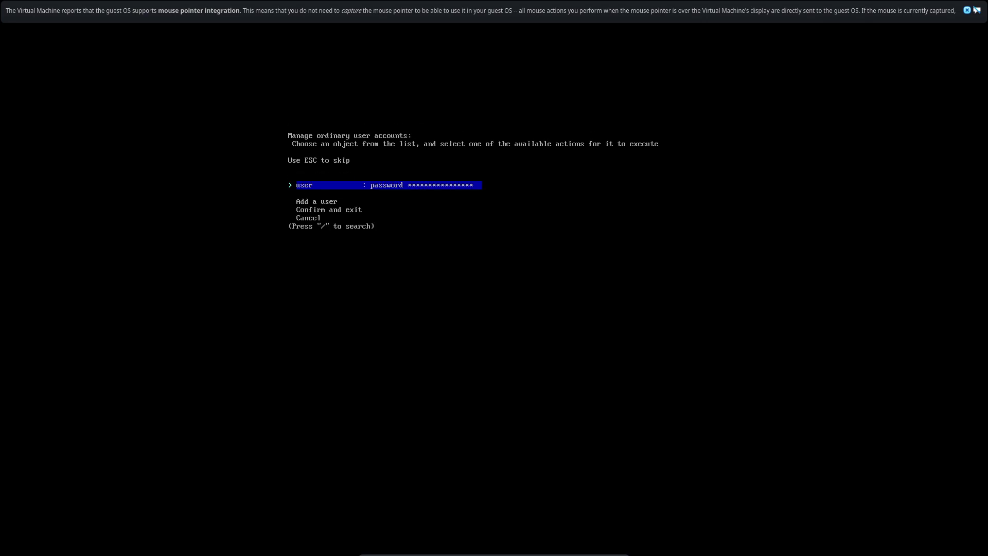
key(Return)
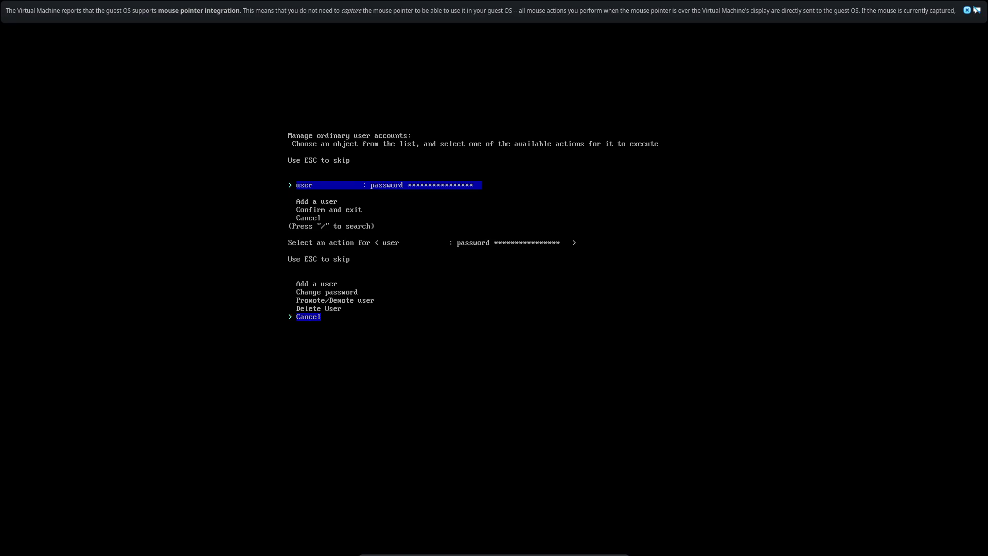
key(Up)
key(Up)
key(Up)
key(Down)
key(Return)
key(Down)
key(Down)
key(Down)
key(Up)
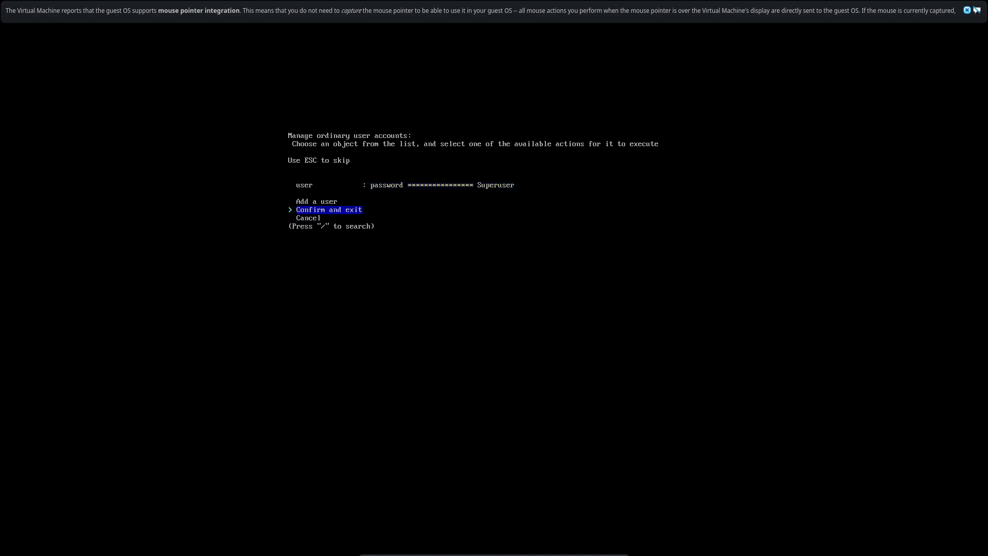
key(Return)
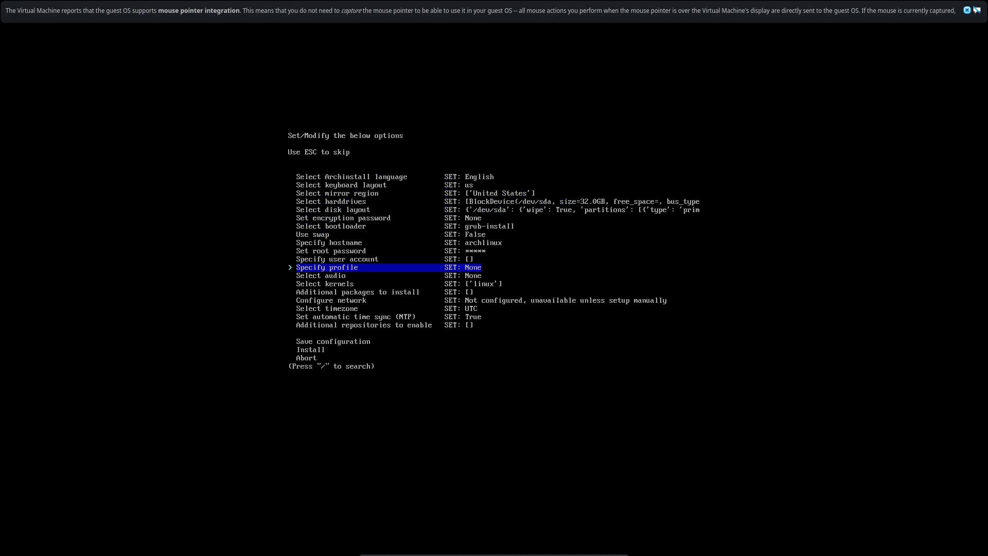
Choose the desktop profile with xfce4 and all open-source graphics drivers.
key(Return)
key(Return)
key(Down)
key(Down)
key(Down)
key(Down)
key(Down)
key(Down)
key(Down)
key(Down)
key(Down)
key(Down)
key(Down)
key(Down)
key(Down)
key(Return)
key(Down)
key(Return)
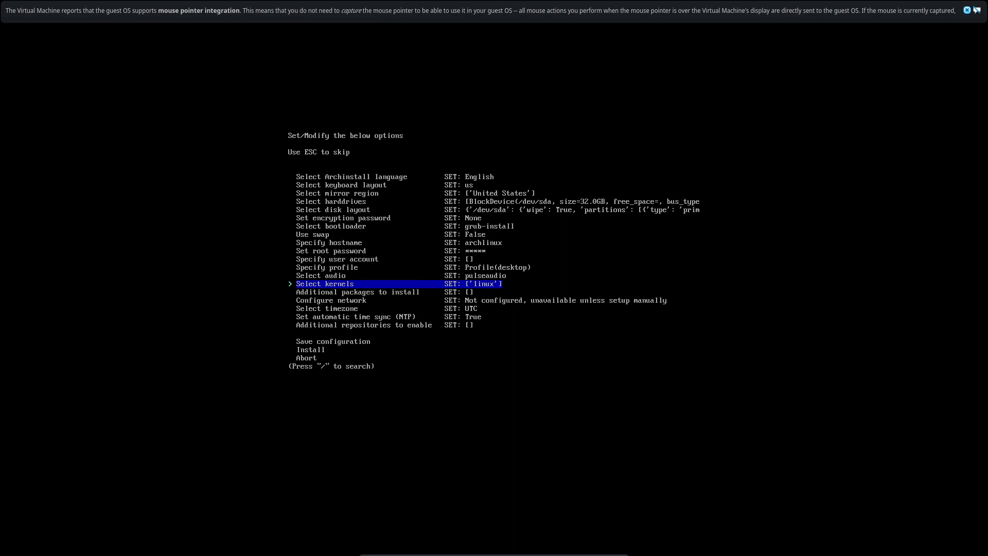
Add 'flatpak firefox neofetch htop' as additional packages to install.
key(Down)
key(Return)
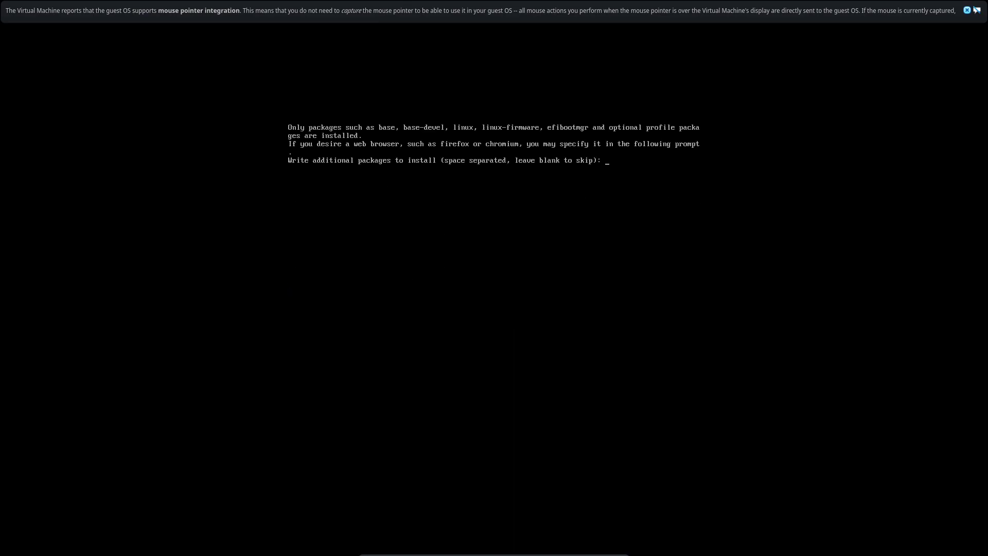
text(flatpak firefox neofetch htop)
key(Return)
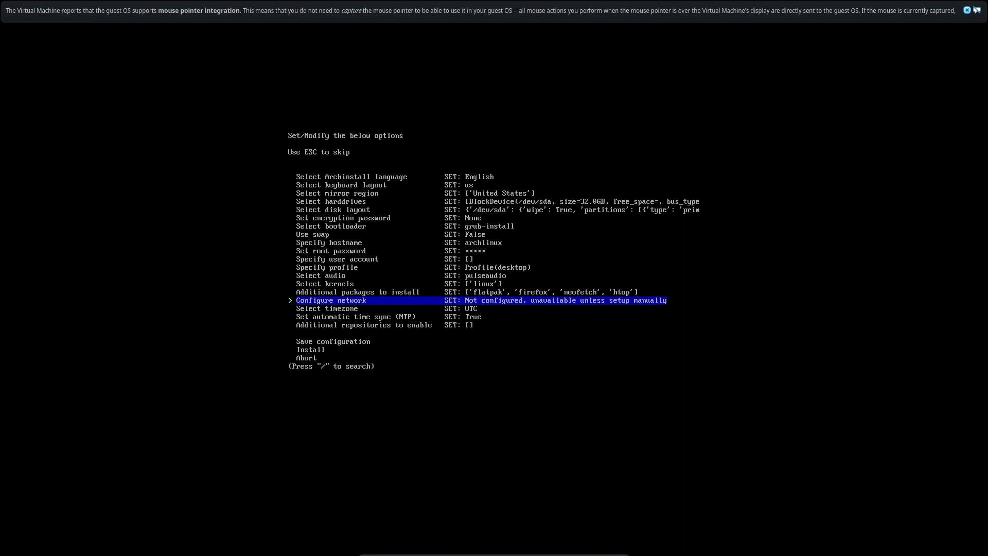
Set the network configuration to 'Copy ISO network configuration'.
key(Down)
key(Up)
key(Return)
key(Down)
key(Down)
key(Up)
key(Return)
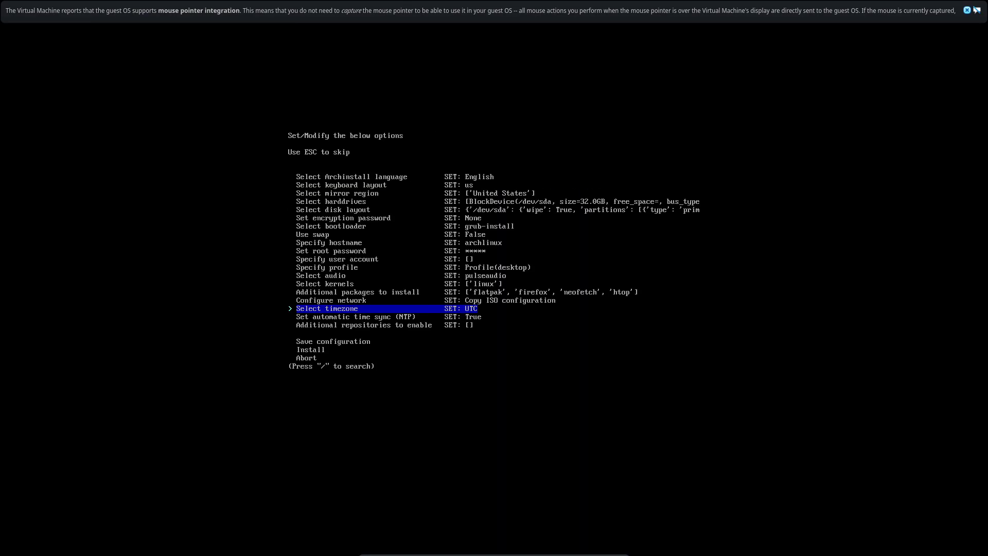
Enable the multilib repository under additional repositories.
key(Down)
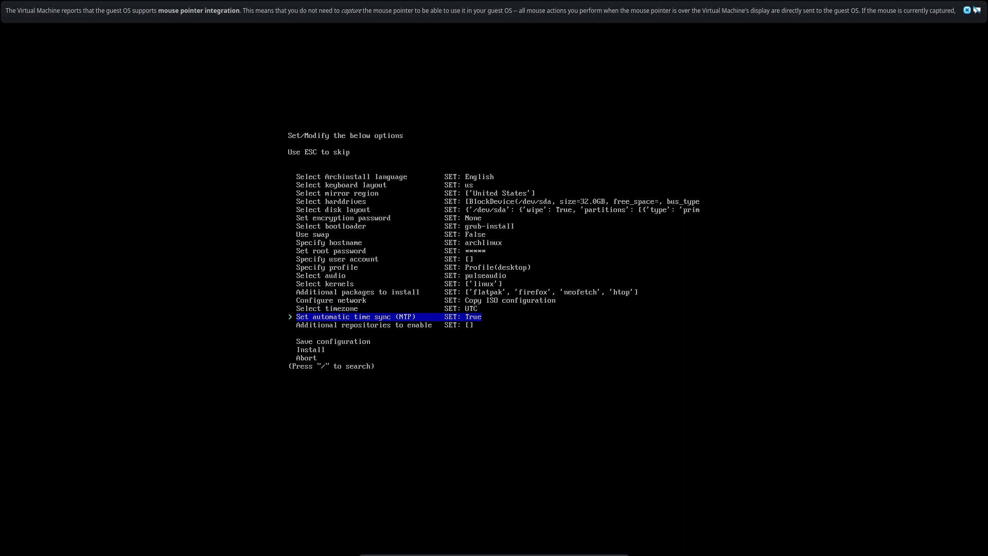
key(Down)
key(Return)
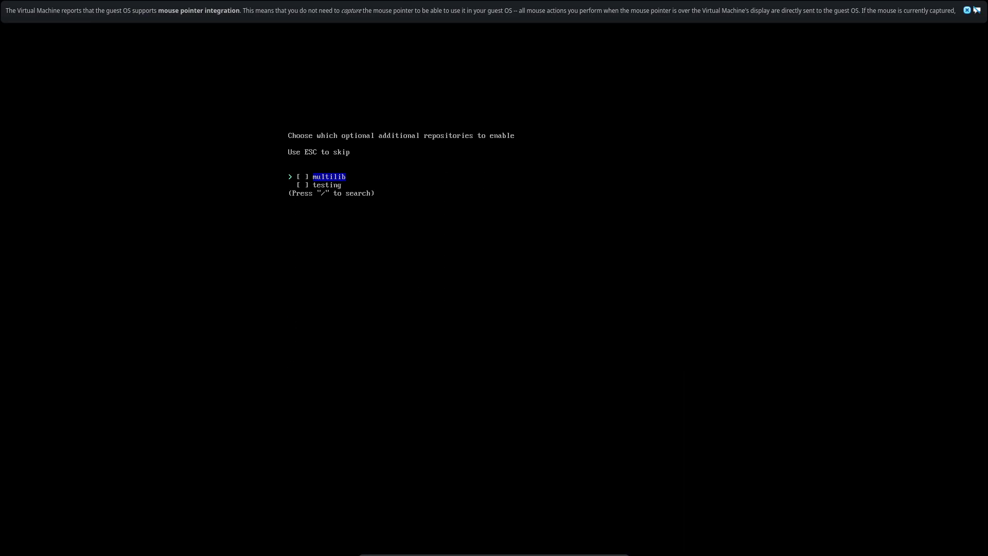
key(space)
key(Return)
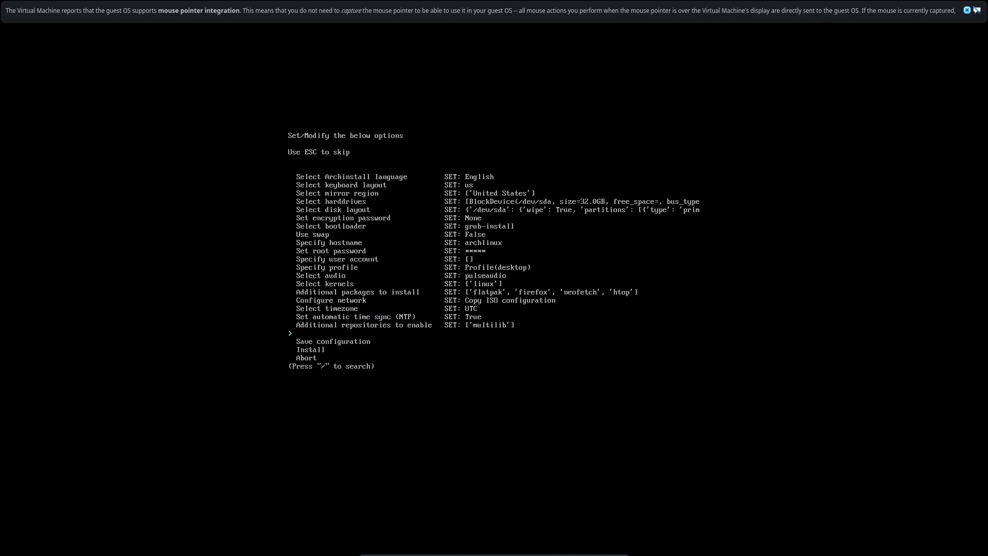
key(Down)
key(Up)
key(Up)
key(Up)
key(Up)
key(Up)
key(Up)
key(Up)
key(Up)
key(Up)
key(Up)
key(Up)
key(Up)
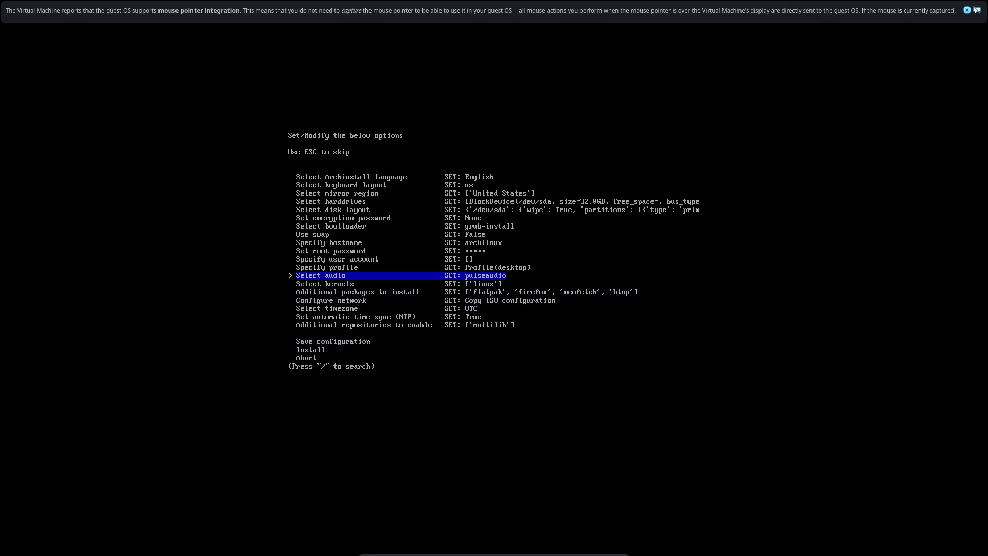
Check each setting from keyboard layout and mirror region down through the bootloader.
key(Up)
key(Up)
key(Up)
key(Up)
key(Up)
key(Up)
key(Up)
key(Up)
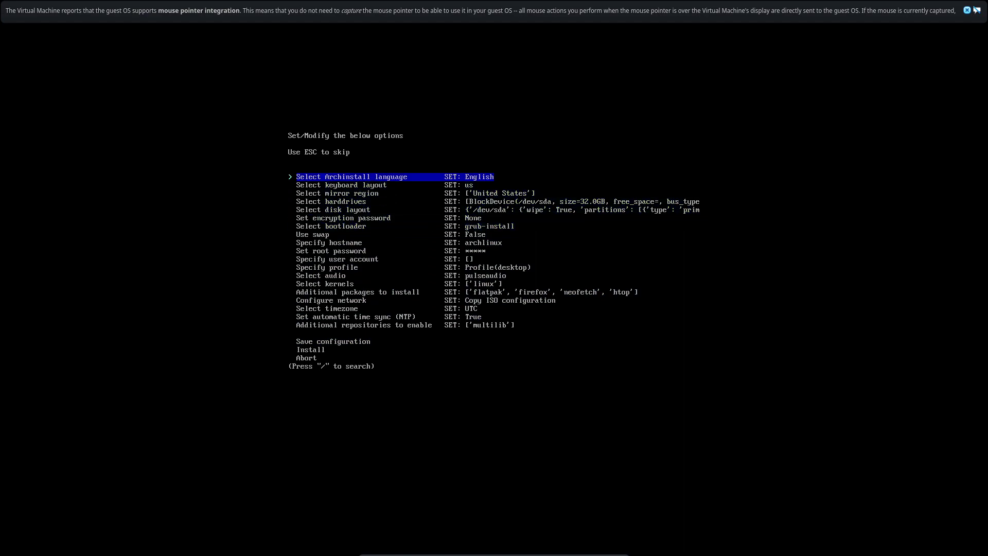
key(Down)
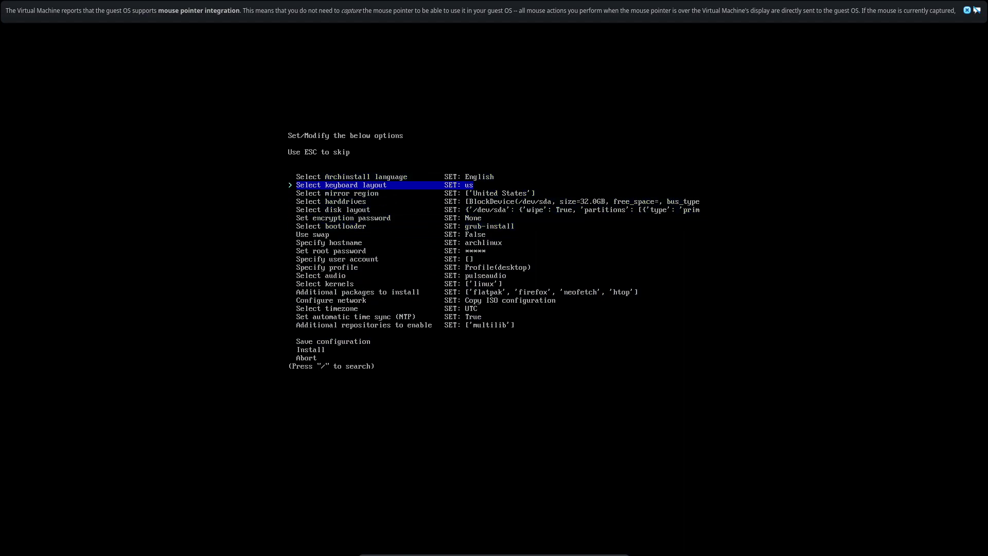
key(Down)
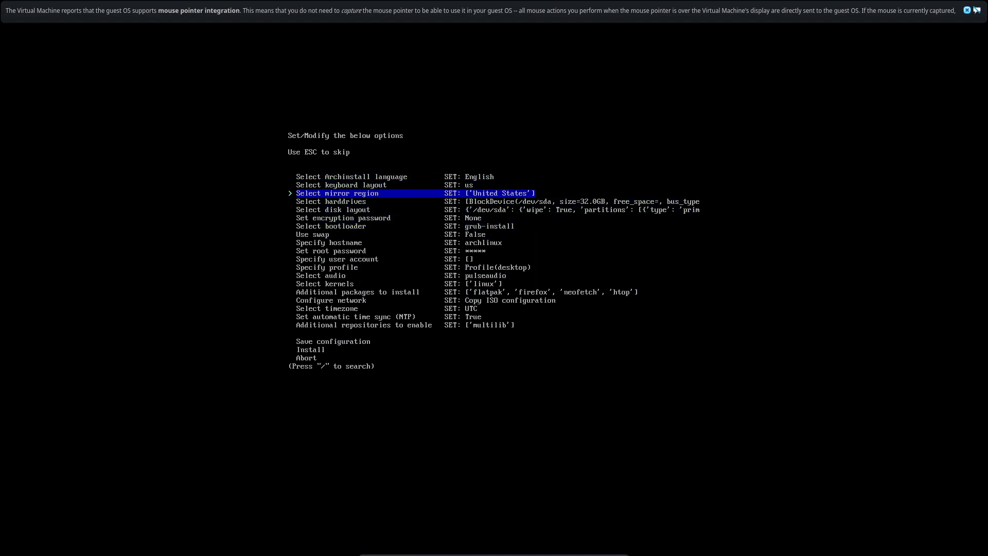
key(Down)
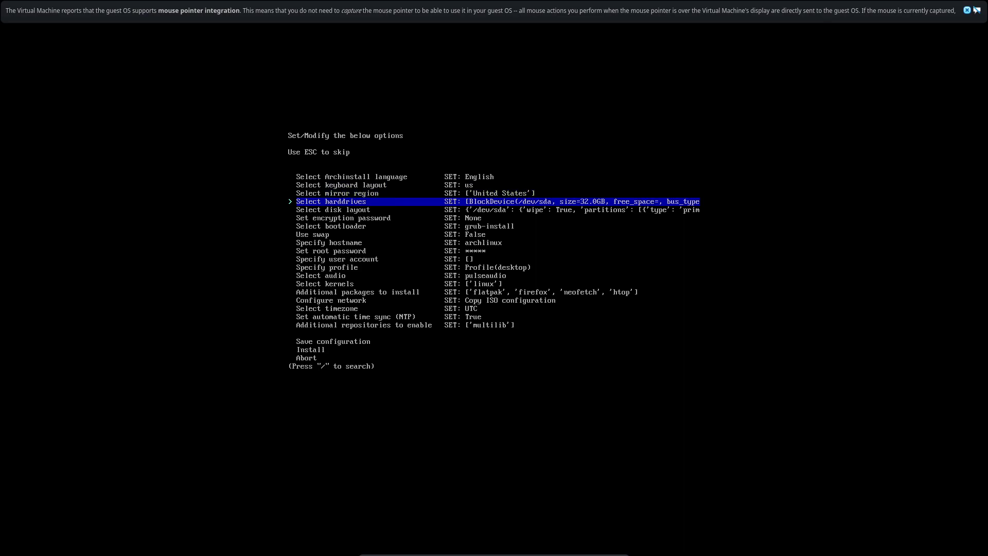
key(Down)
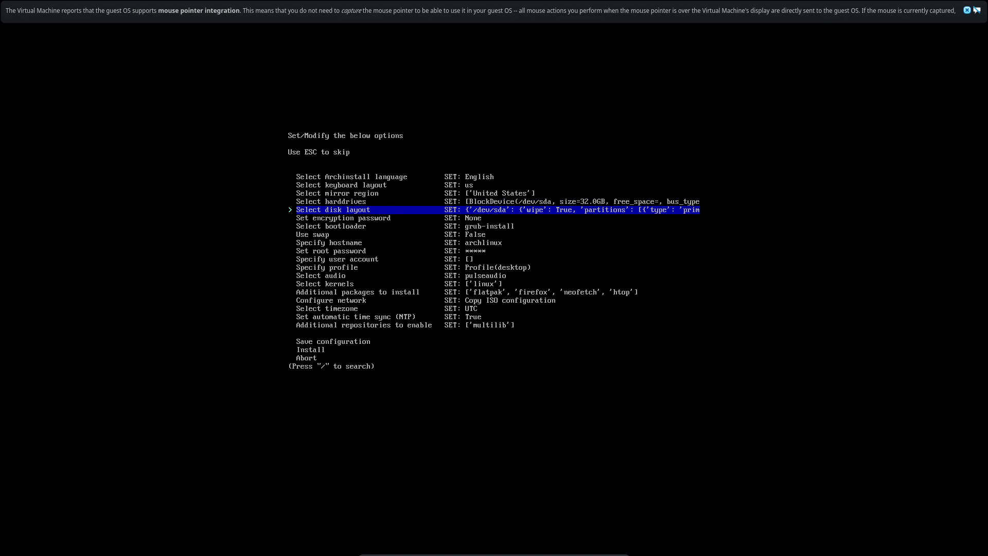
key(Down)
key(Down)
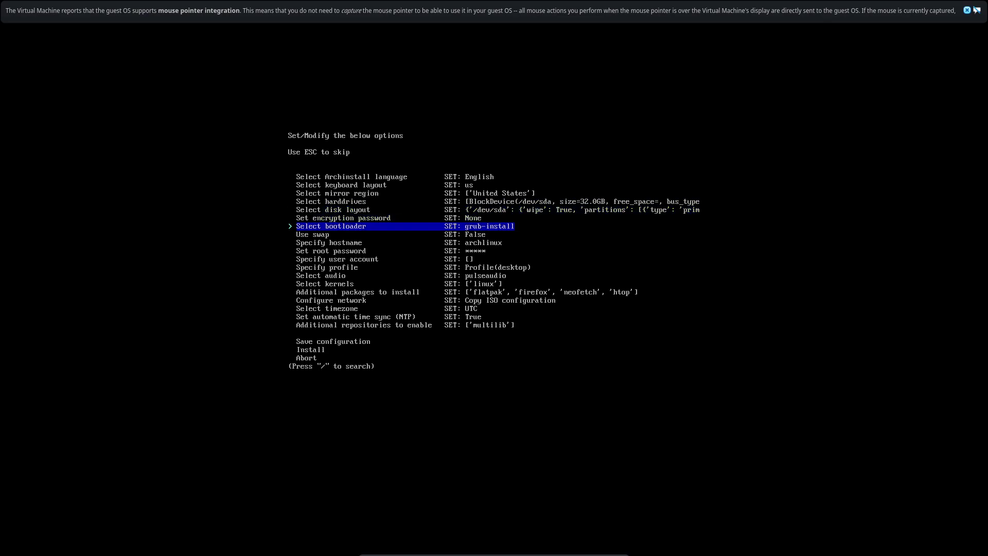
key(Down)
key(Down)
key(Down)
key(Down)
key(Down)
key(Down)
key(Down)
key(Down)
key(Down)
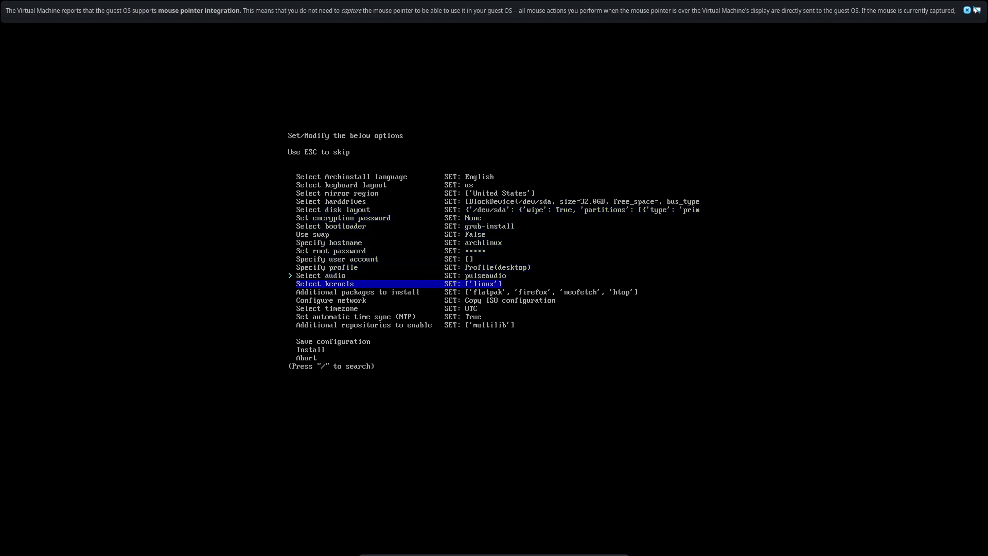
key(Down)
key(Down)
key(Down)
key(Down)
key(Down)
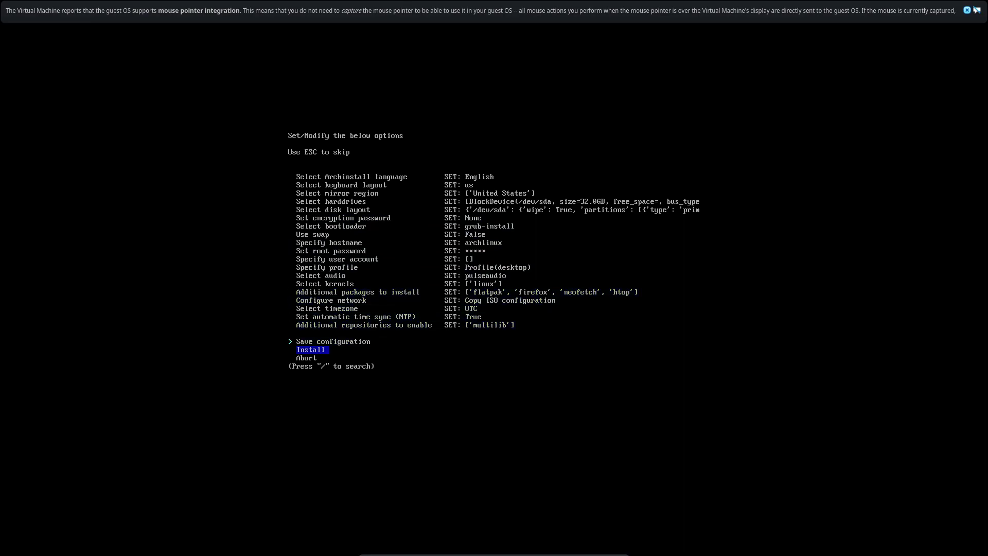
Start the install and accept the configuration summary to begin formatting /dev/sda.
key(Return)
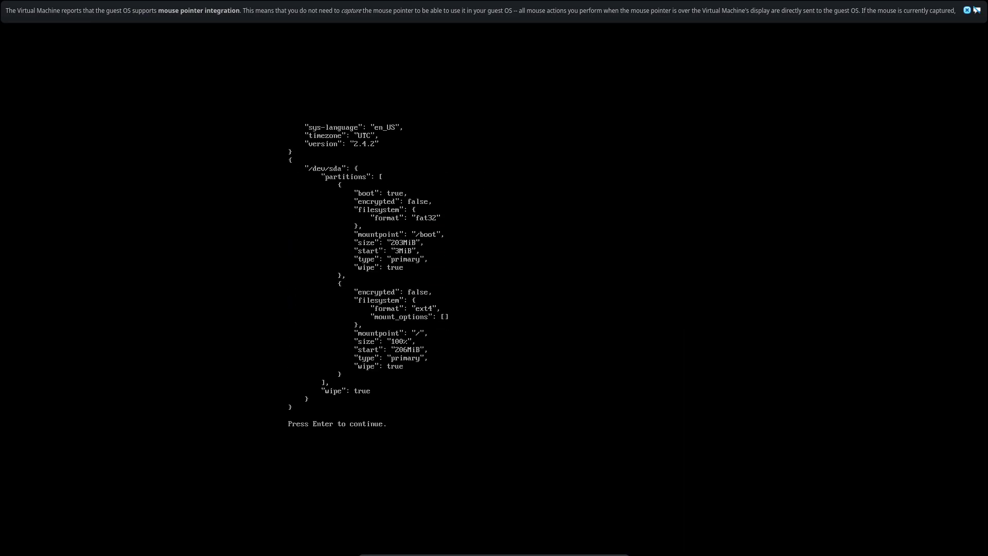
key(Return)
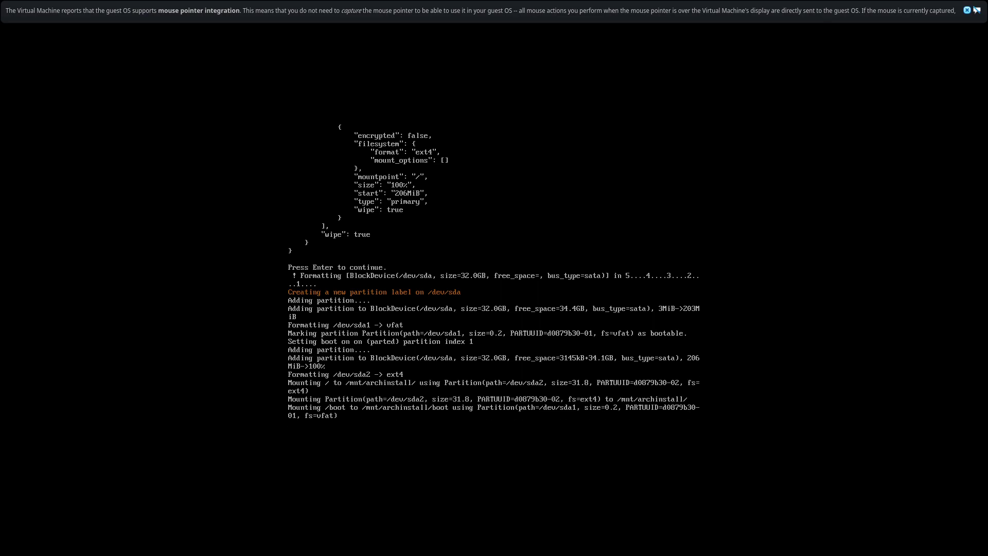
Dismiss the VirtualBox mouse integration notice while packages install.
click(970, 10)
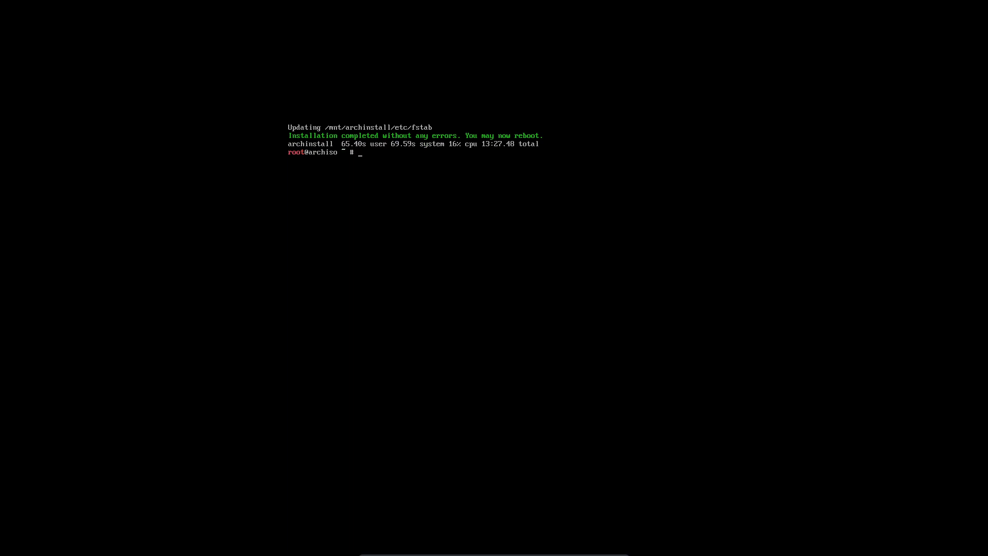
Run 'reboot' at the root@archiso prompt to restart the VM.
text(ro)
key(BackSpace)
text(eboot)
key(Return)
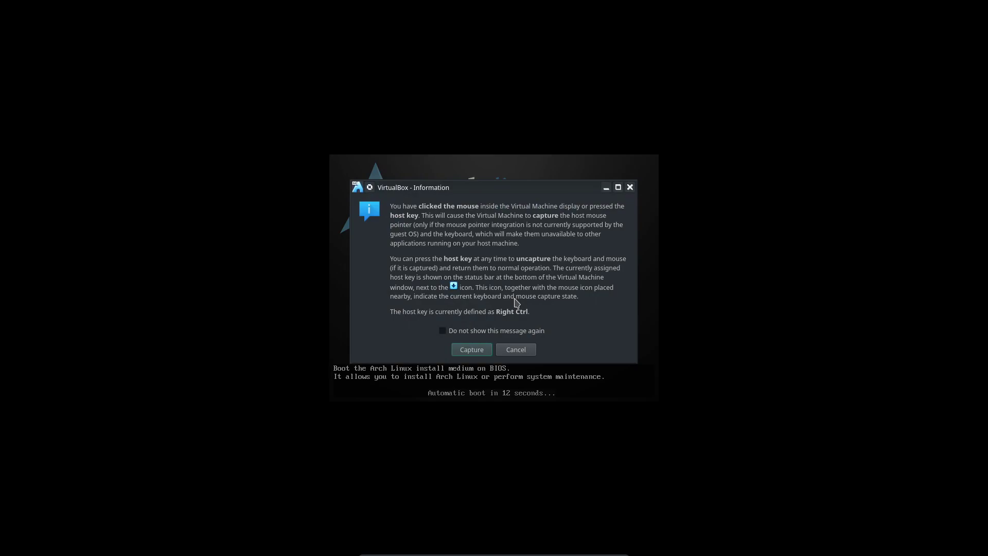
Boot the installed Arch Linux from the boot menu and dismiss the mouse-integration notice.
click(471, 350)
key(Down)
key(Down)
key(Down)
key(Return)
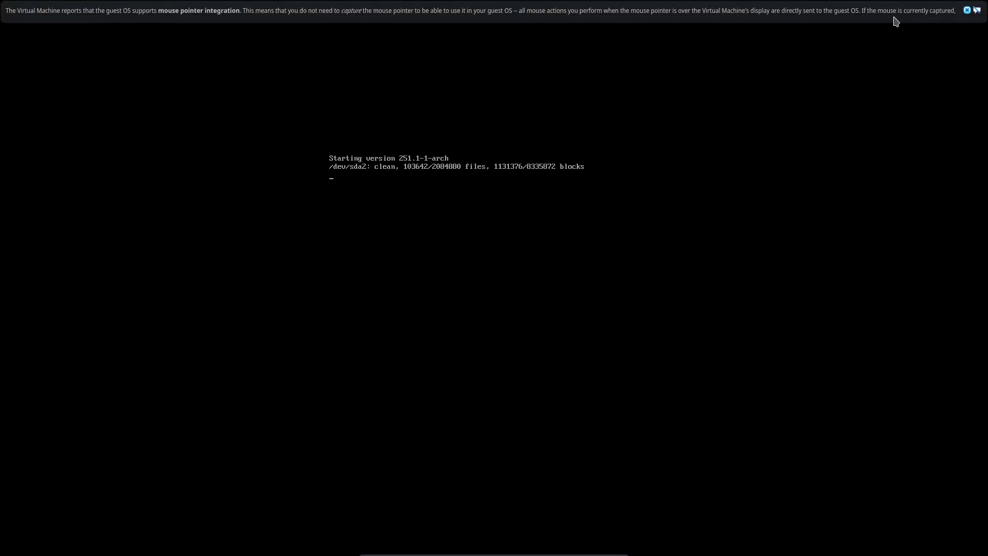
click(967, 10)
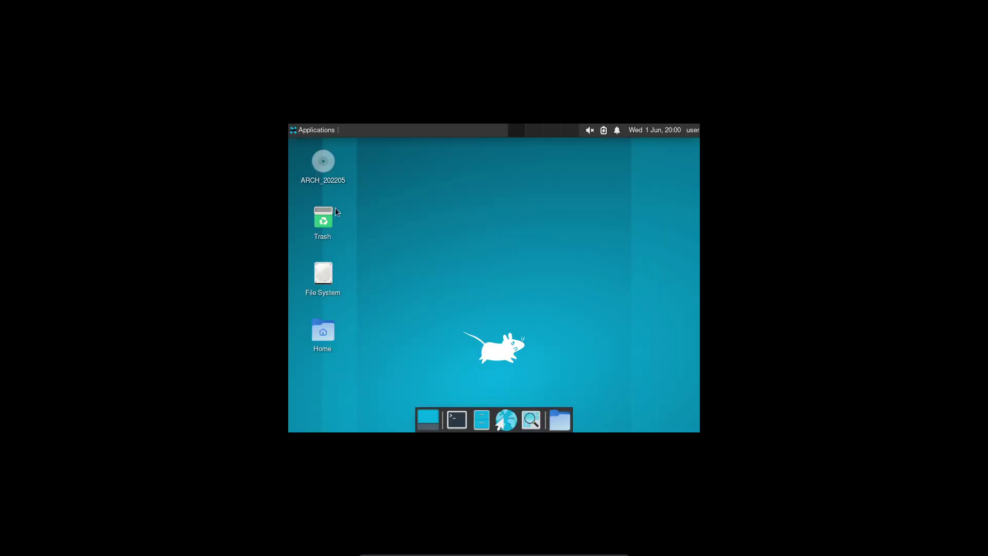
Open a terminal with the system summary, highlight the 3924MiB memory line, and move the window lower.
click(456, 420)
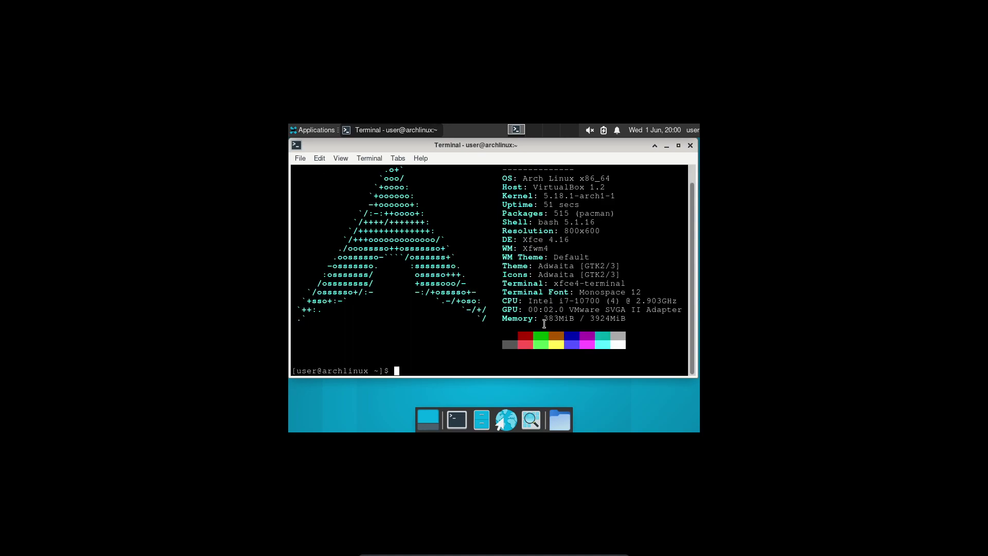
drag(547, 320, 630, 319)
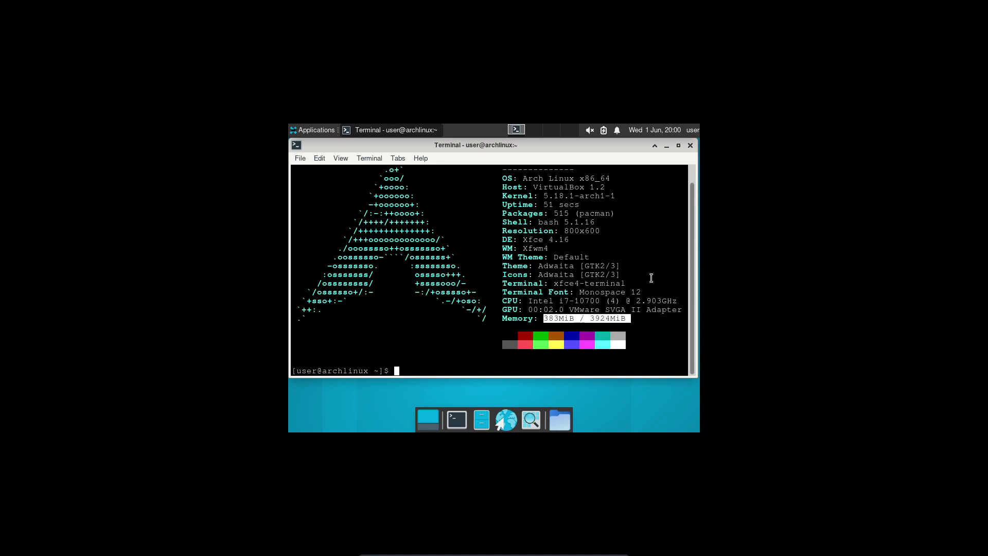
drag(622, 142, 540, 190)
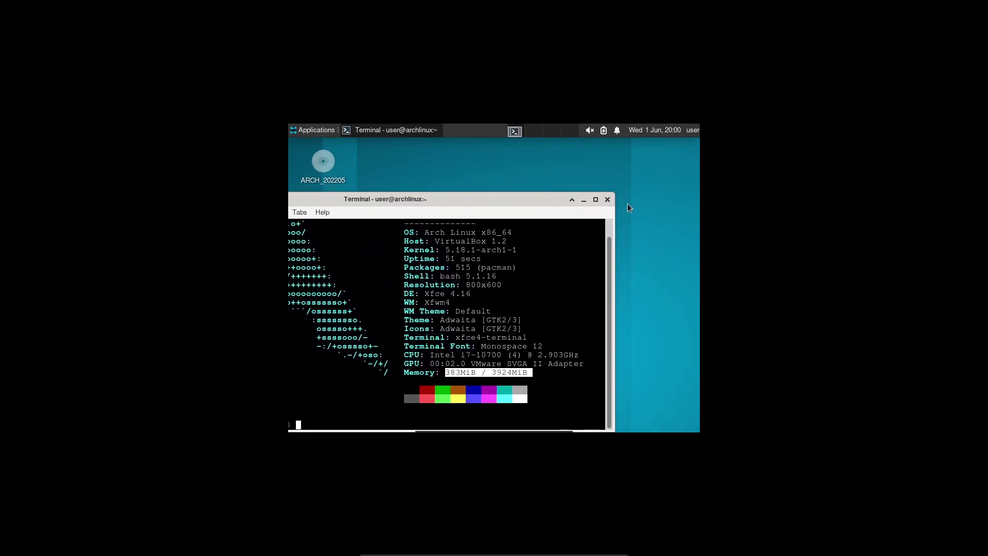
Close the terminal and remove the Workspace Switcher from the panel.
click(607, 200)
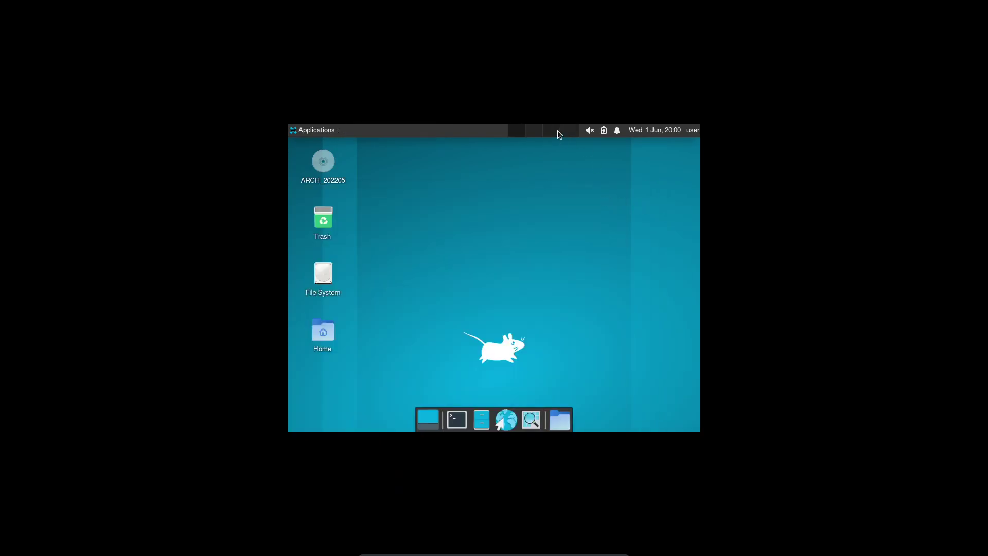
right_click(557, 131)
click(581, 196)
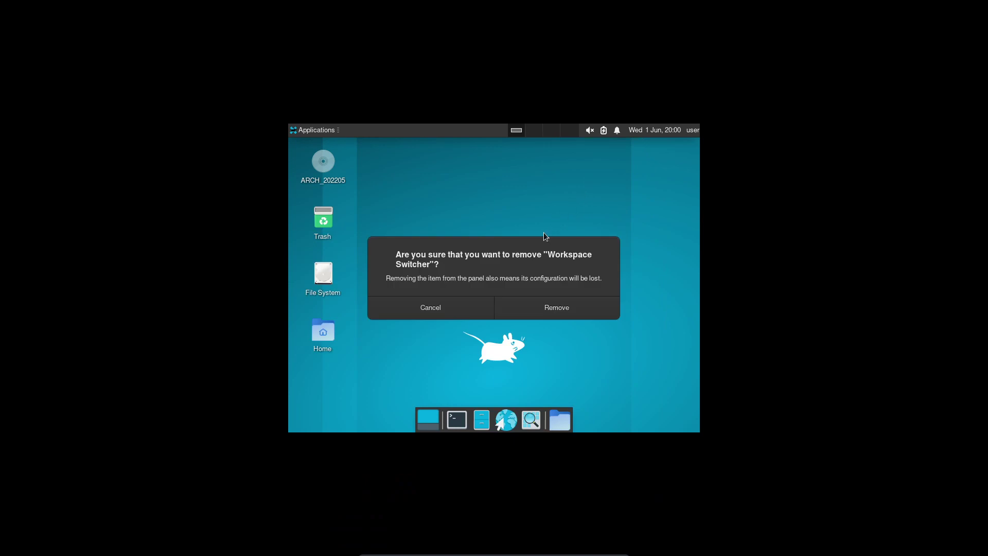
click(569, 314)
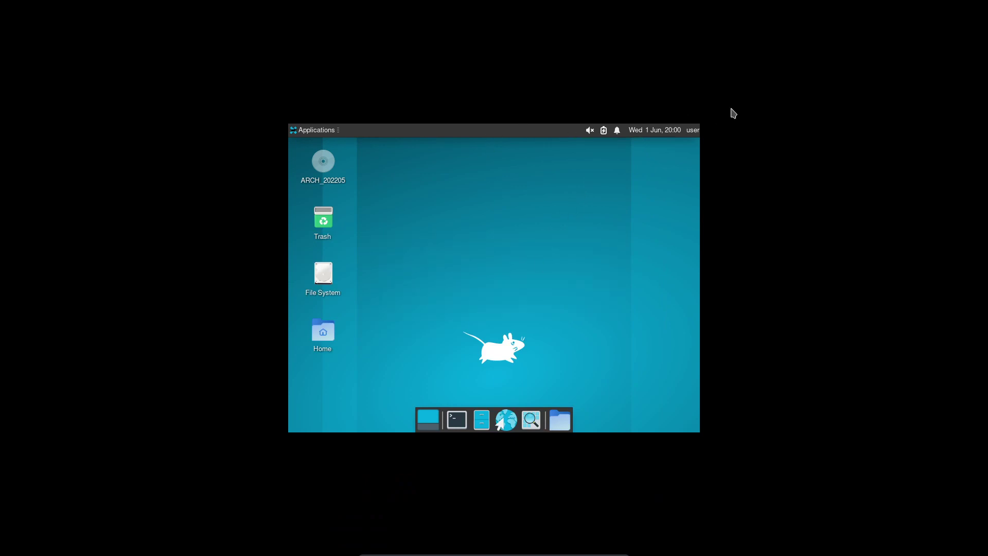
Create a Firefox desktop launcher and place it beside ARCH_202205.
right_click(395, 281)
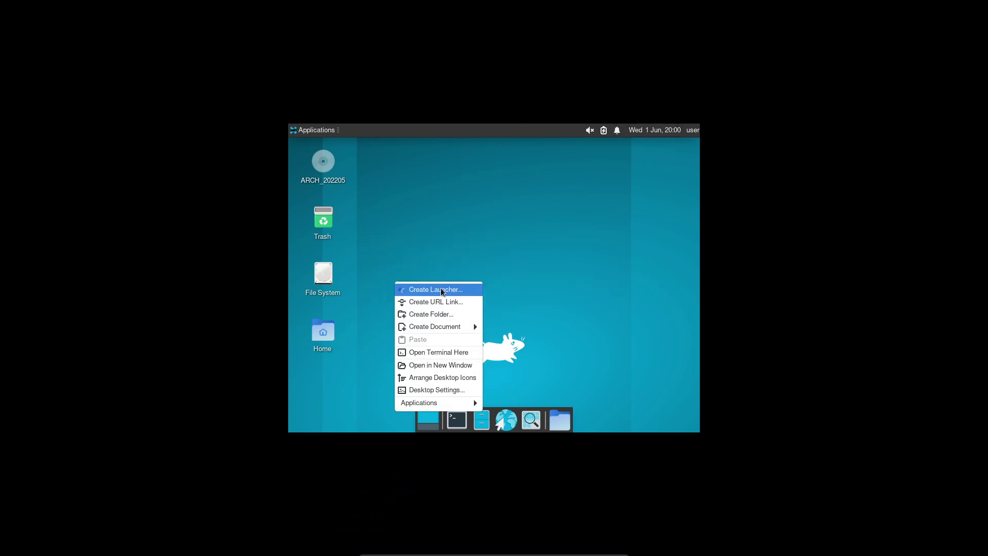
click(456, 291)
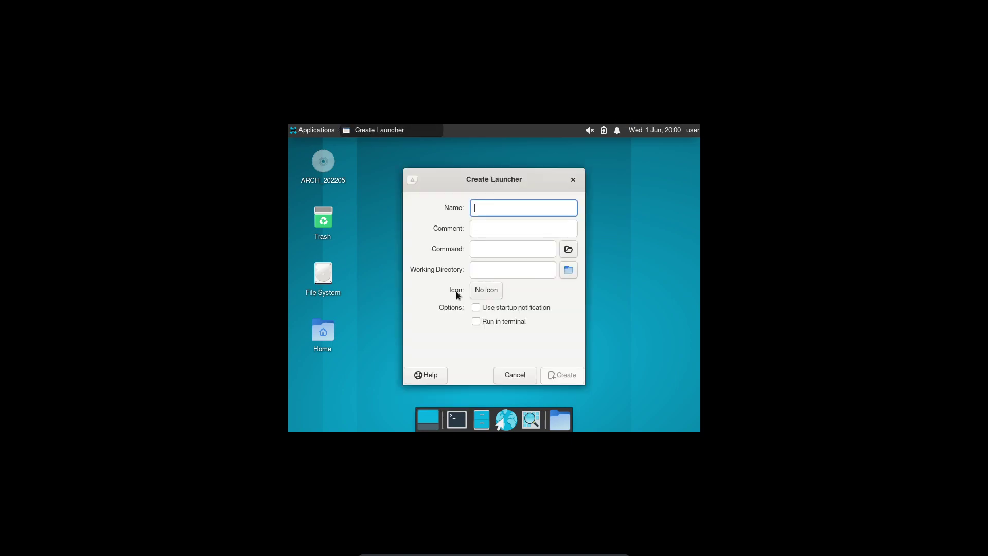
text(firefl)
key(BackSpace)
click(545, 224)
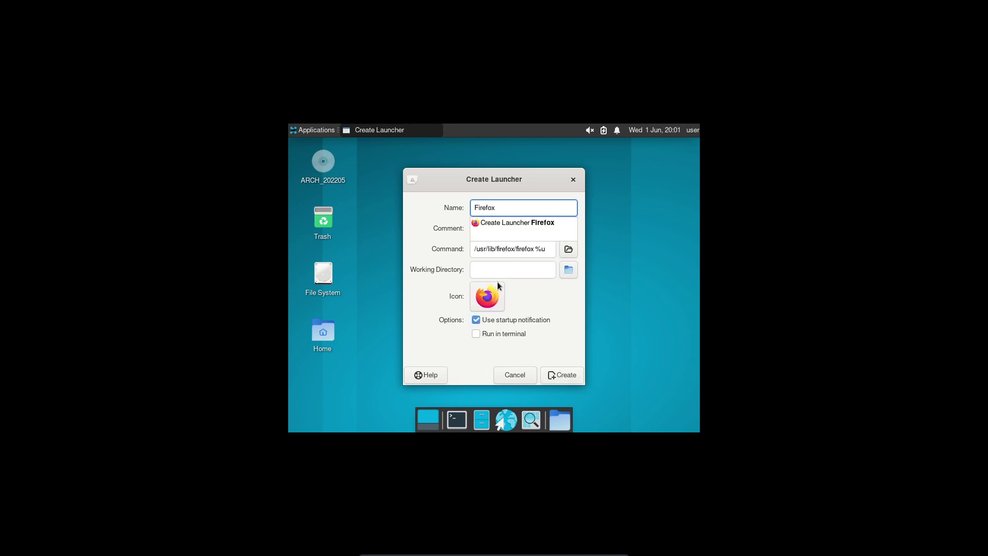
click(560, 375)
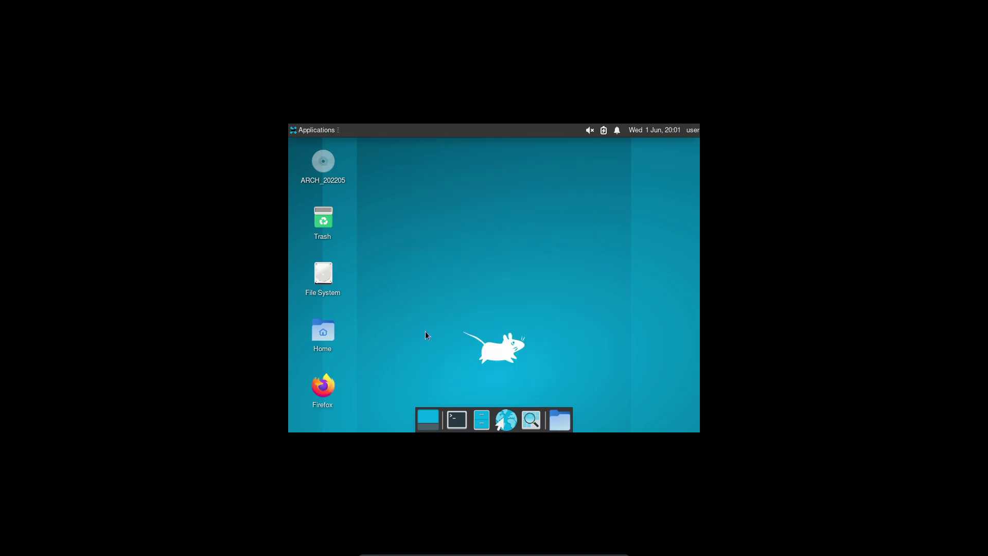
drag(322, 386, 384, 172)
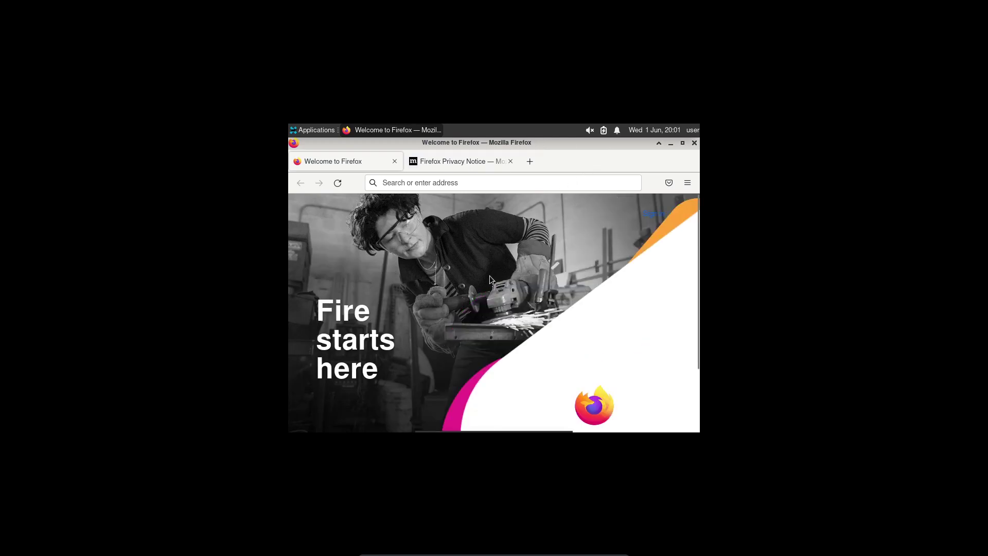
Open a new Firefox tab and close the Firefox Privacy Notice tab.
mouse_move(564, 431)
click(525, 161)
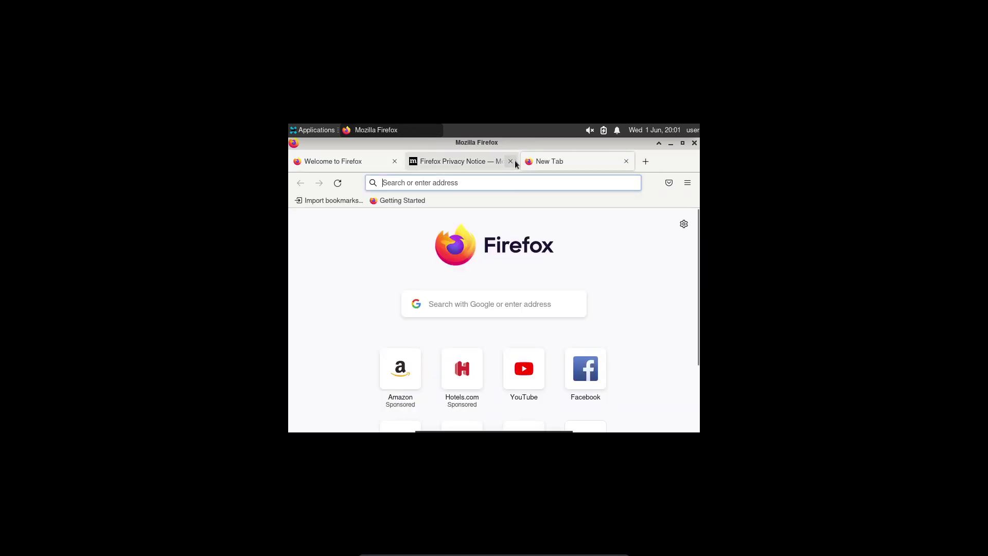
click(499, 161)
Close the Welcome tab, search Google for 'hi', and scroll through the dictionary result.
click(392, 163)
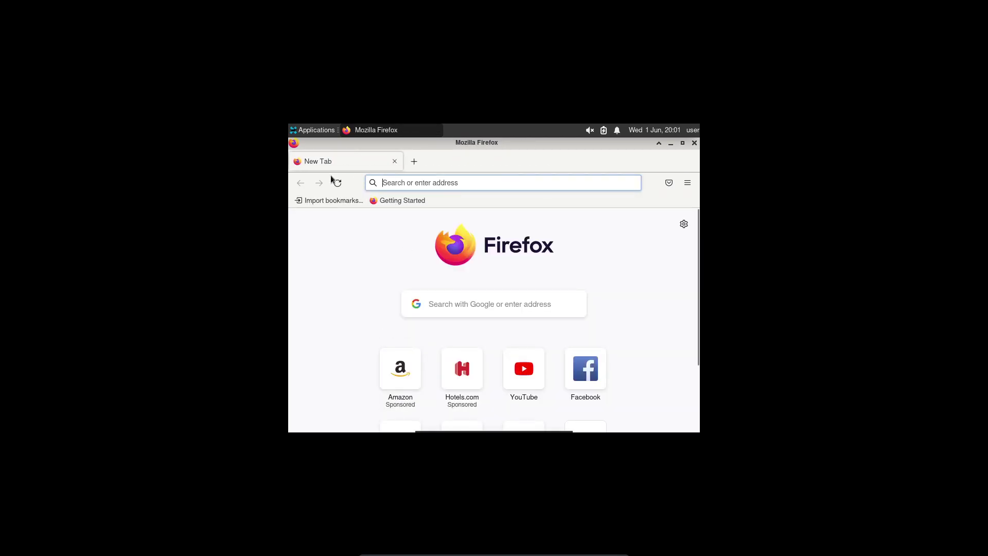
click(402, 181)
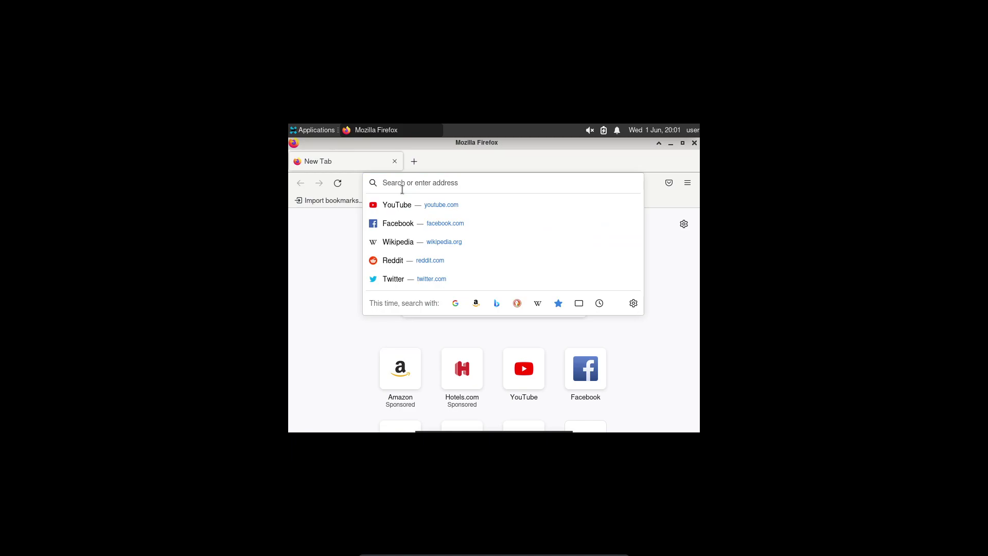
text(hi)
key(Return)
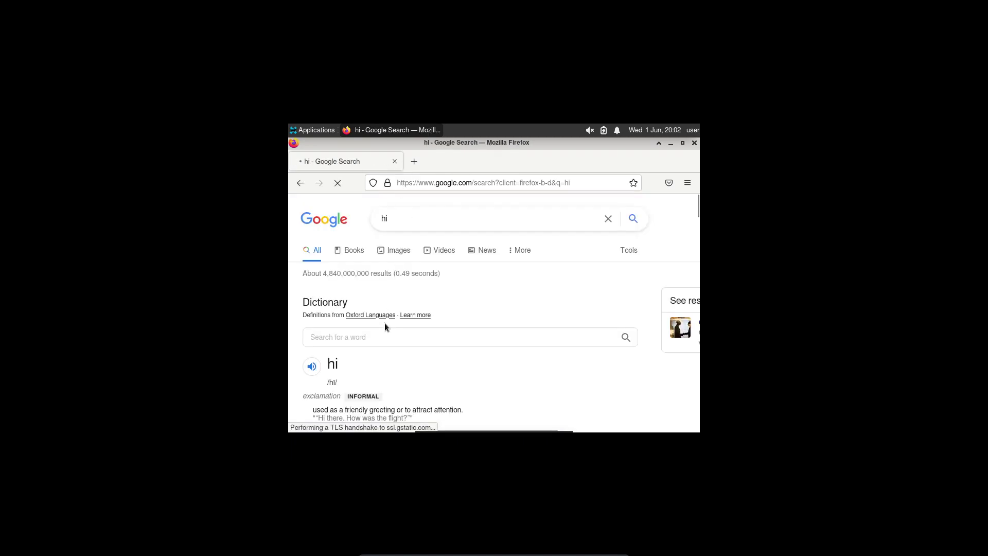
scroll(384, 323, down, 3)
scroll(314, 292, up, 2)
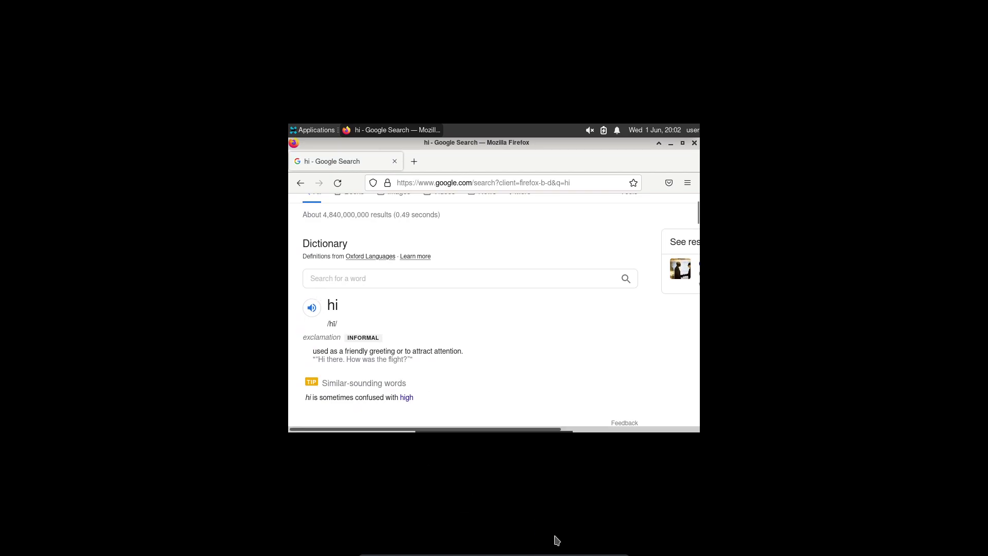
click(694, 143)
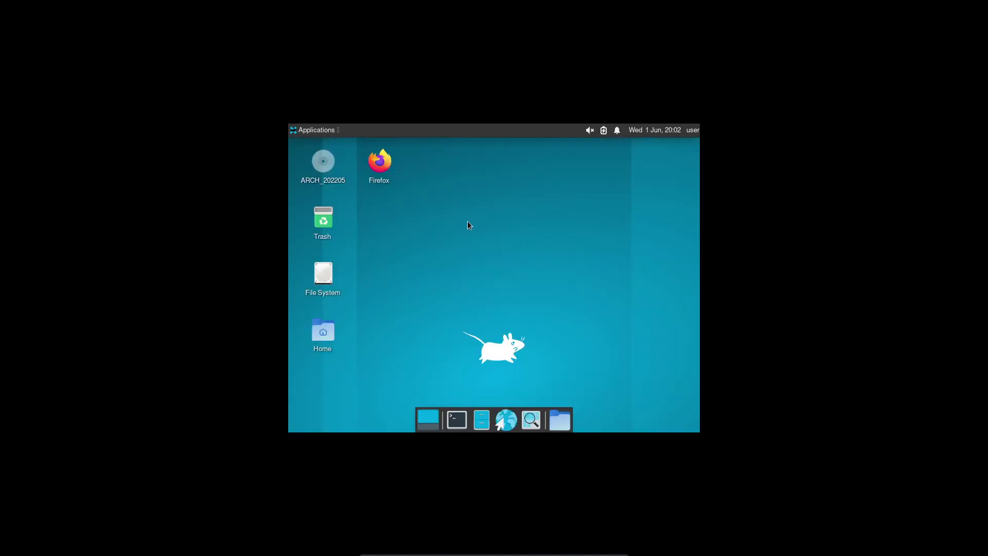